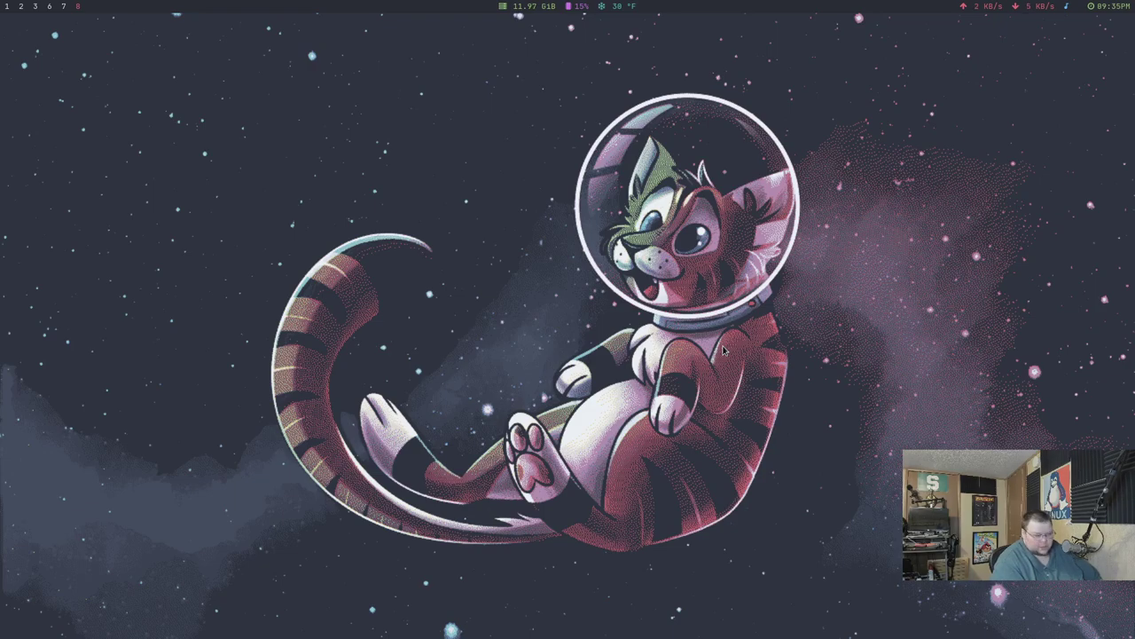
# Open a terminal, then view the Firefox workspace and switch to workspace 3 with the ranger file manager
pyautogui.press('super+Return')
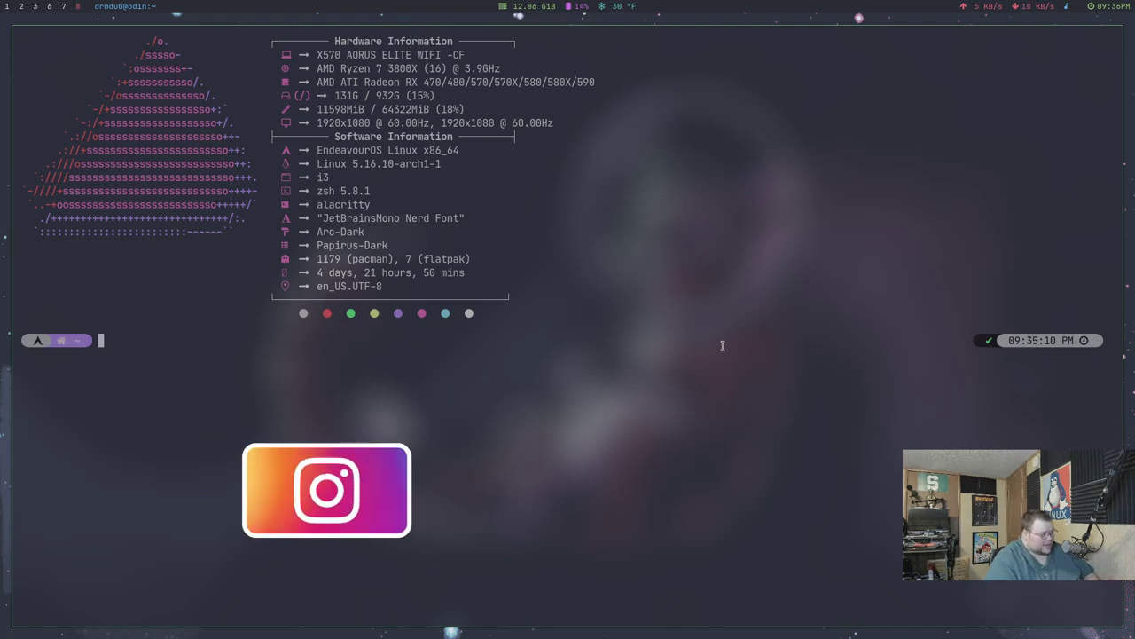
pyautogui.press('super+2')
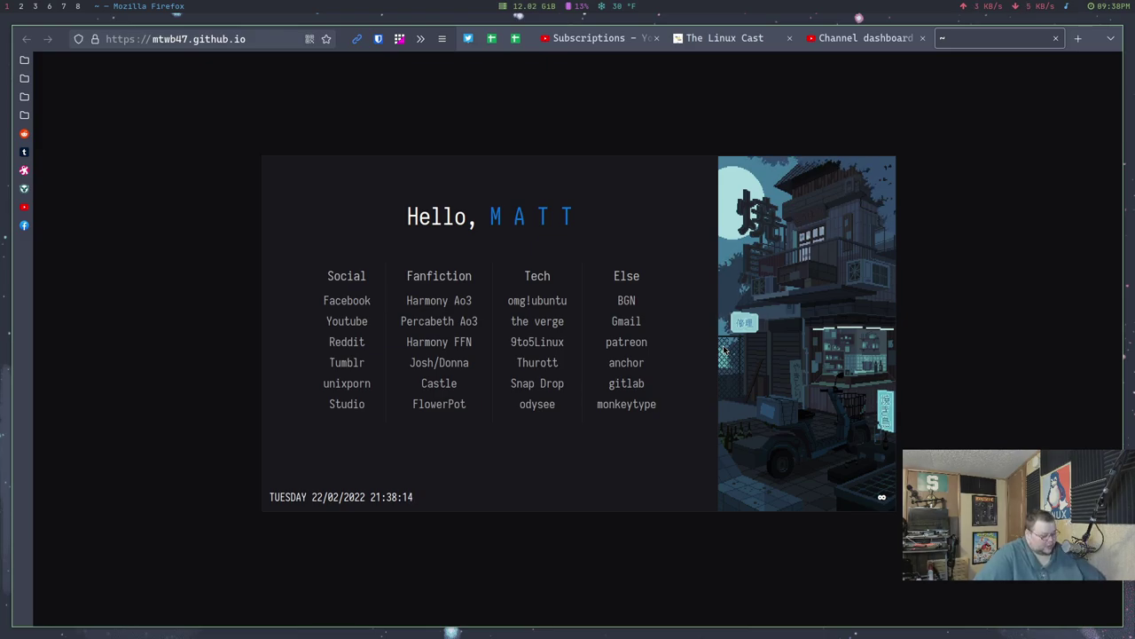
pyautogui.press('super+3')
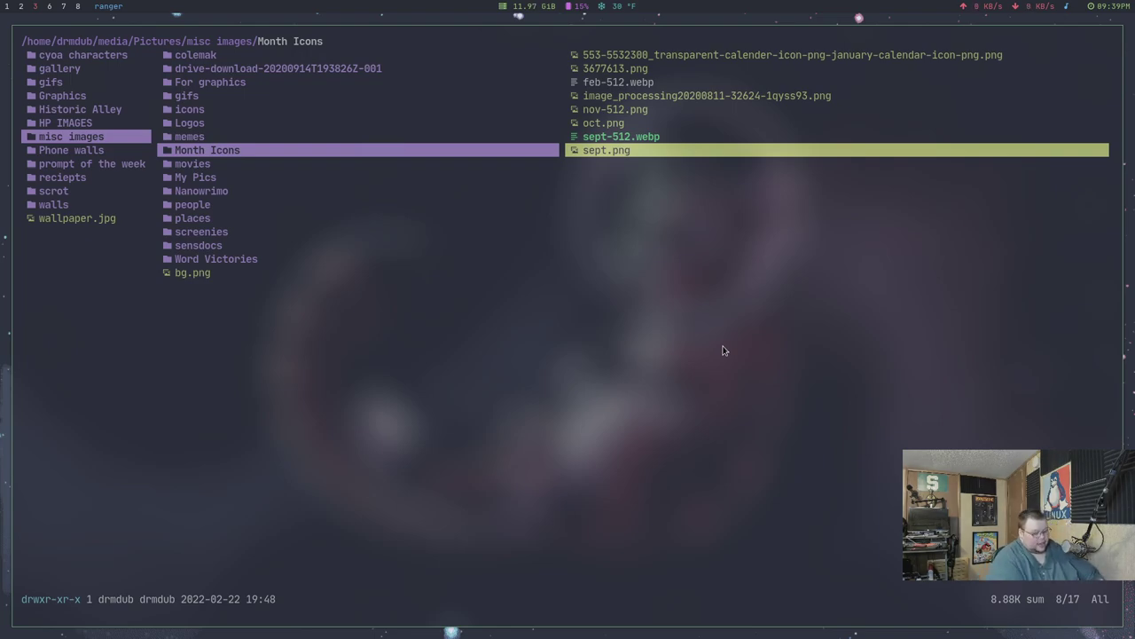
# Go up from the Month Icons folder to the home directory and enter the myrepo folder
pyautogui.press('h')
pyautogui.press('h')
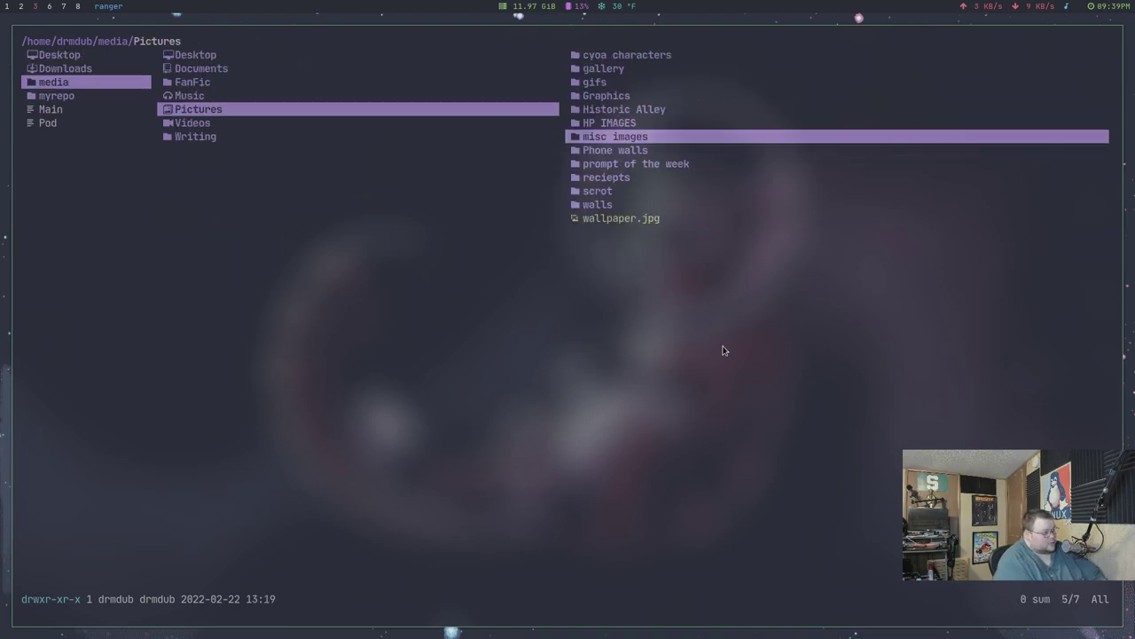
pyautogui.press('h')
pyautogui.press('j')
pyautogui.press('l')
# Enter the i3 folder inside myrepo and open its config file in the editor
pyautogui.press('j')
pyautogui.press('j')
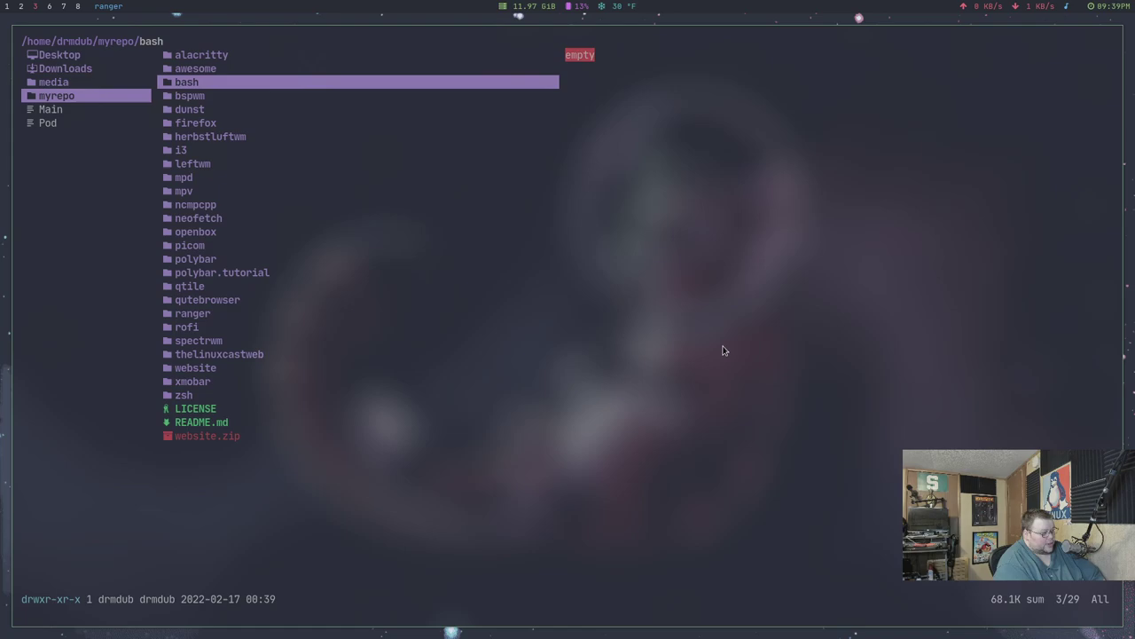
pyautogui.press('j')
pyautogui.press('j')
pyautogui.press('j')
pyautogui.press('j')
pyautogui.press('j')
pyautogui.press('l')
pyautogui.press('j')
pyautogui.press('j')
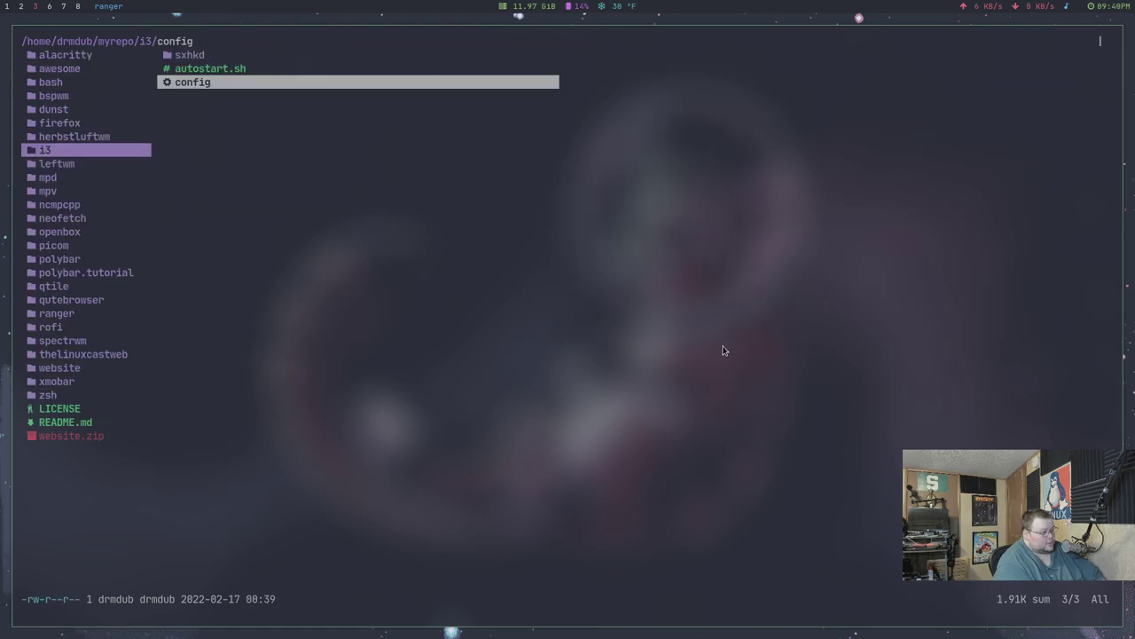
pyautogui.press('l')
# Return to line 6 of the config and review the font, border, gaps, floating modifier and layout binding lines
pyautogui.press('k')
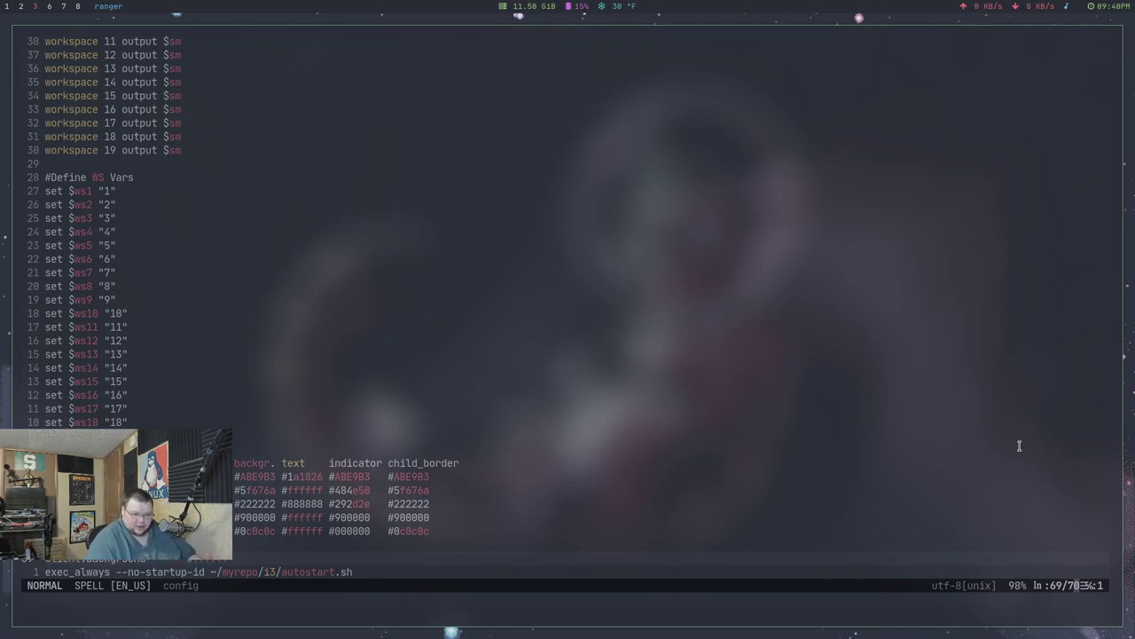
pyautogui.press('k')
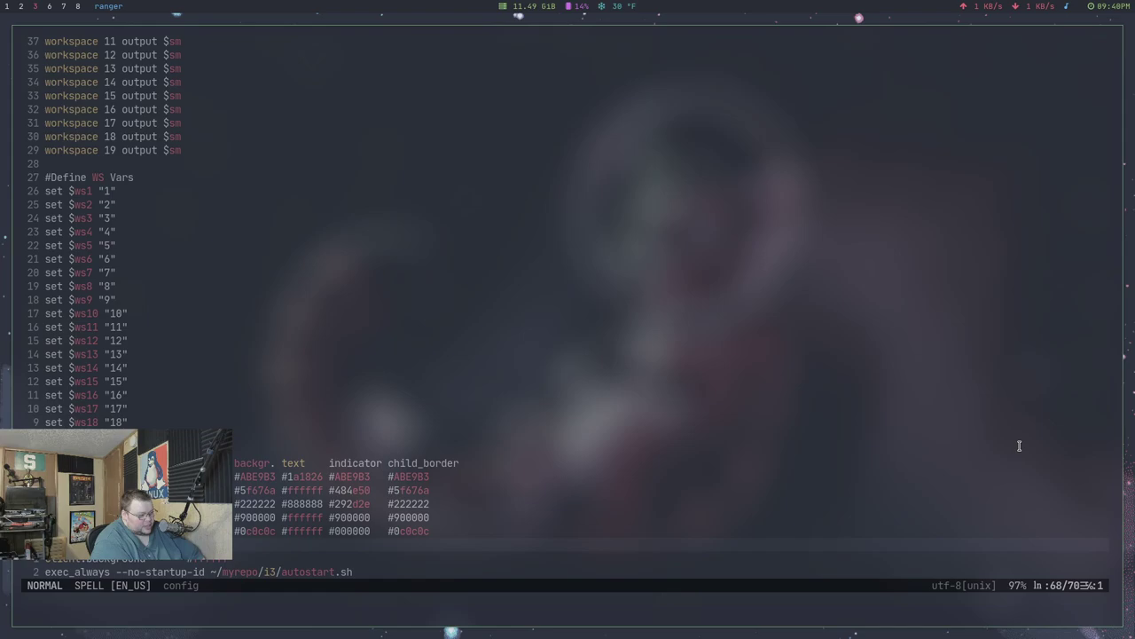
pyautogui.press('6')
pyautogui.hotkey('shift', 'g')
pyautogui.press('j')
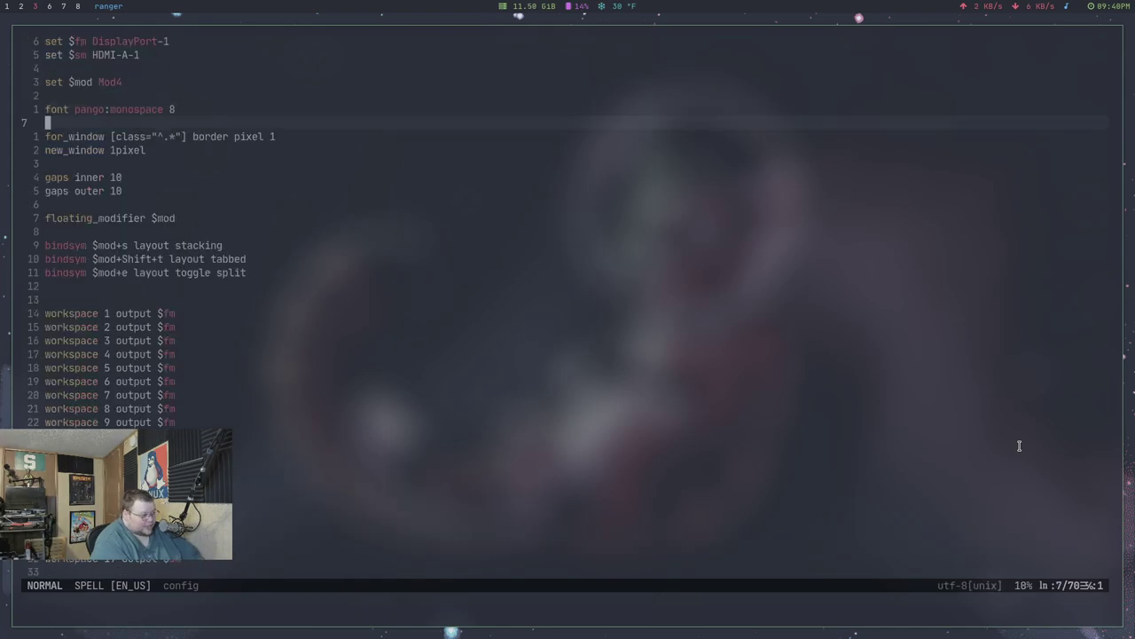
pyautogui.press('j')
pyautogui.press('j')
pyautogui.press('j')
pyautogui.press('j')
pyautogui.press('j')
pyautogui.press('j')
pyautogui.press('j')
pyautogui.press('j')
pyautogui.press('j')
pyautogui.press('j')
pyautogui.press('j')
pyautogui.press('j')
pyautogui.press('j')
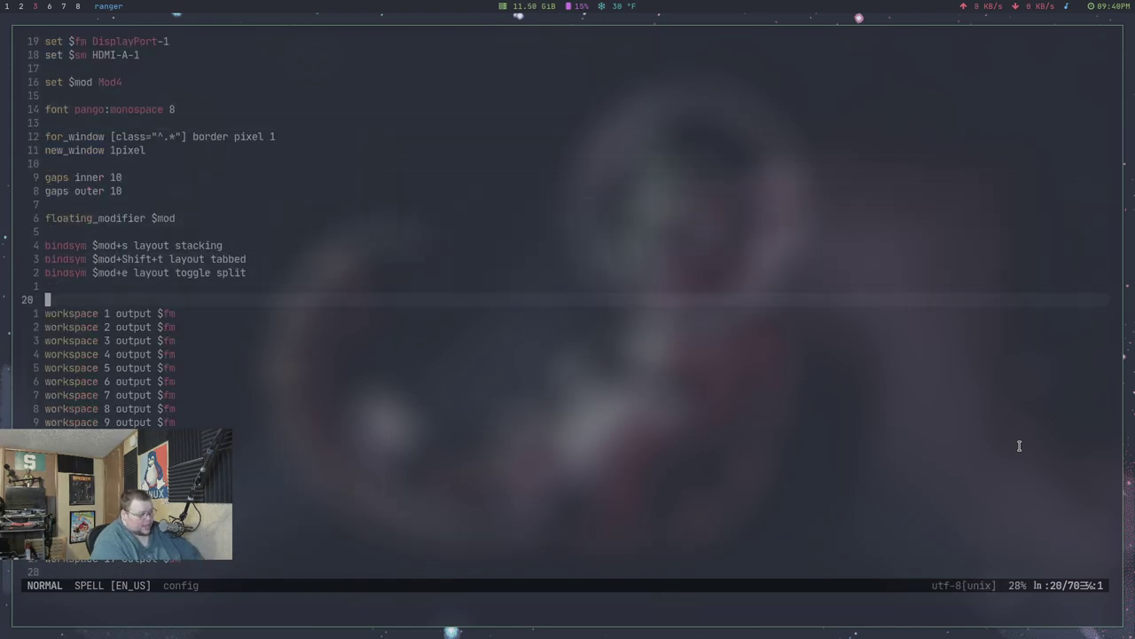
# Review the lines that assign workspaces 1 to 19 to the $fm and $sm outputs
pyautogui.press('j')
pyautogui.press('j')
pyautogui.press('j')
pyautogui.press('j')
pyautogui.press('j')
pyautogui.press('j')
pyautogui.press('j')
pyautogui.press('j')
pyautogui.press('j')
pyautogui.press('j')
pyautogui.press('j')
pyautogui.press('j')
pyautogui.press('j')
pyautogui.press('j')
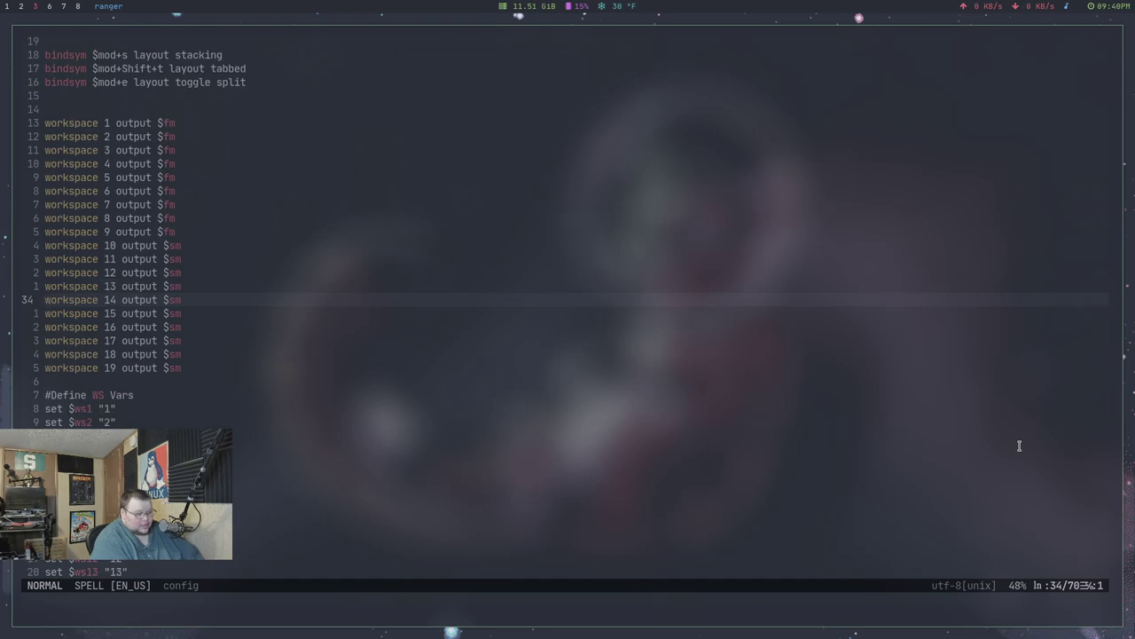
pyautogui.press('{')
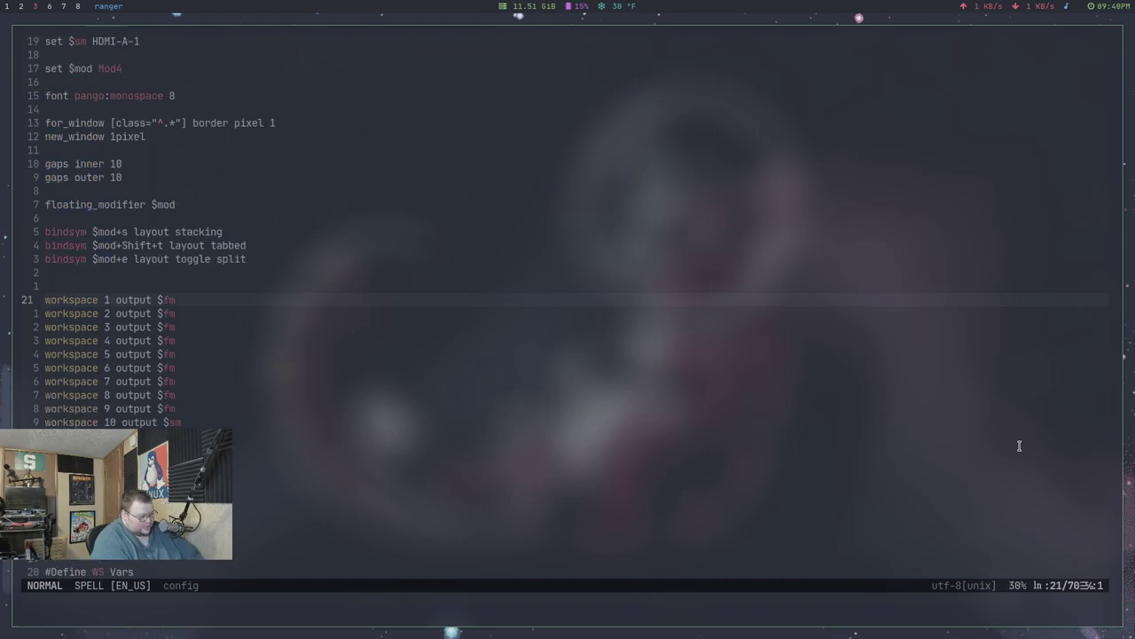
pyautogui.press('j')
pyautogui.press('6')
pyautogui.press('j')
pyautogui.press('}')
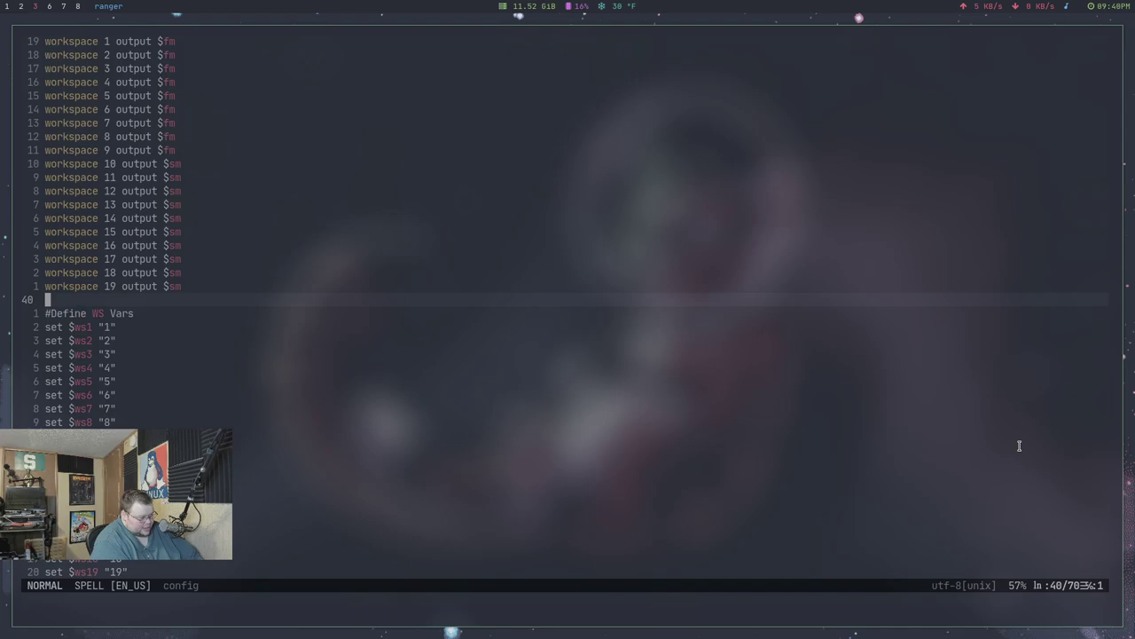
# Review the workspace variable definitions under the #Define WS Vars comment
pyautogui.press('j')
pyautogui.press('j')
pyautogui.press('j')
pyautogui.press('j')
pyautogui.press('j')
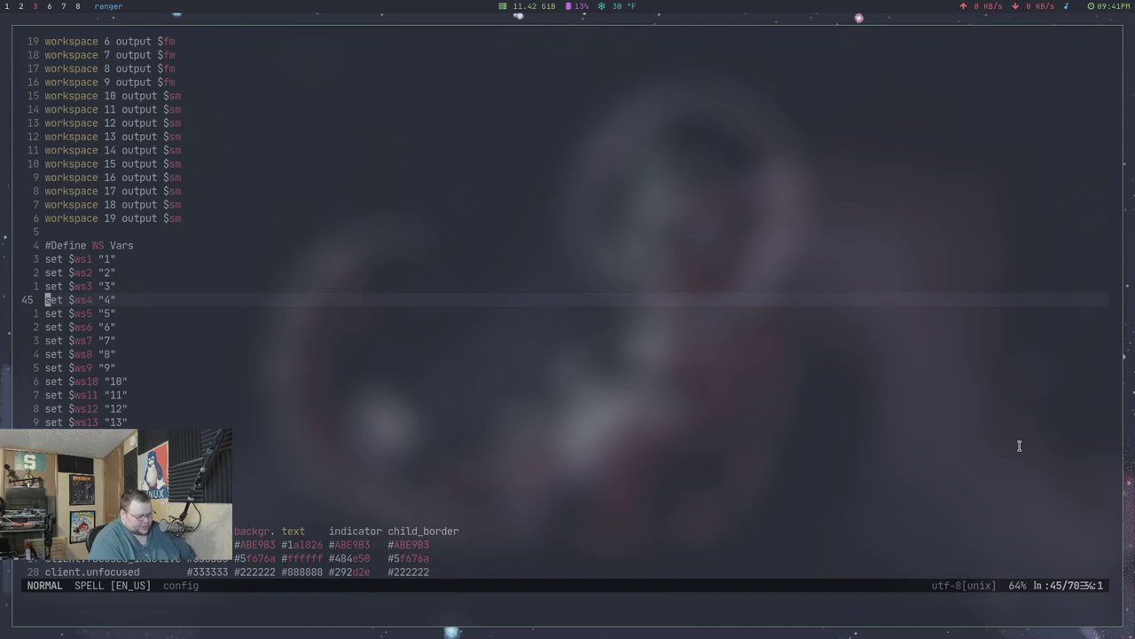
pyautogui.press('j')
pyautogui.press('j')
pyautogui.press('j')
pyautogui.press('j')
pyautogui.press('j')
pyautogui.press('j')
pyautogui.press('j')
pyautogui.press('j')
pyautogui.press('j')
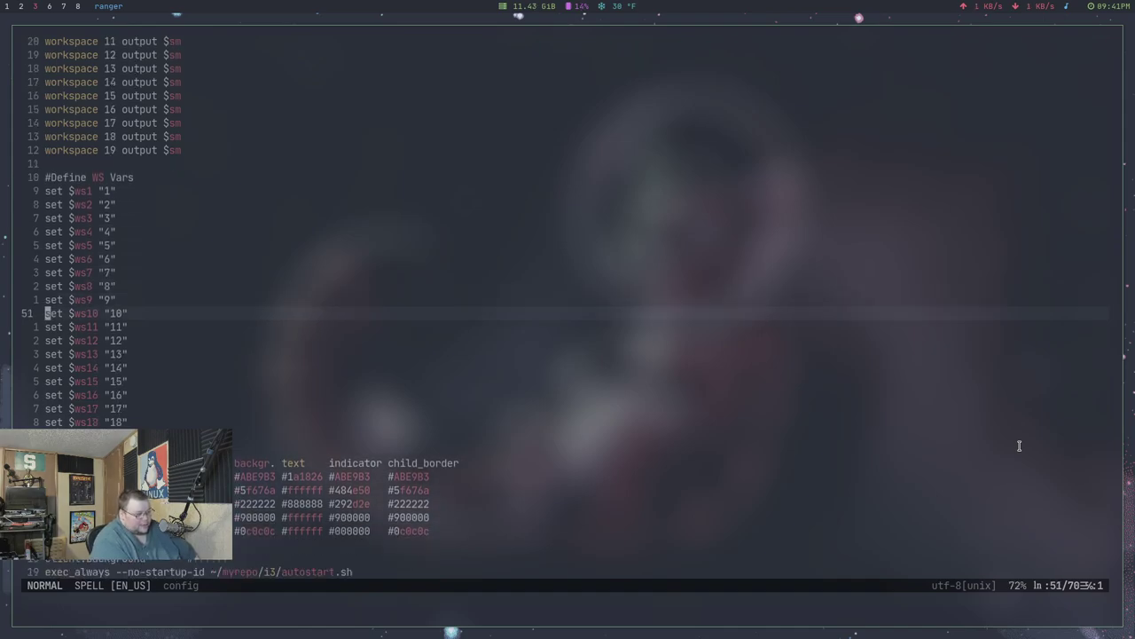
pyautogui.press('j')
pyautogui.press('j')
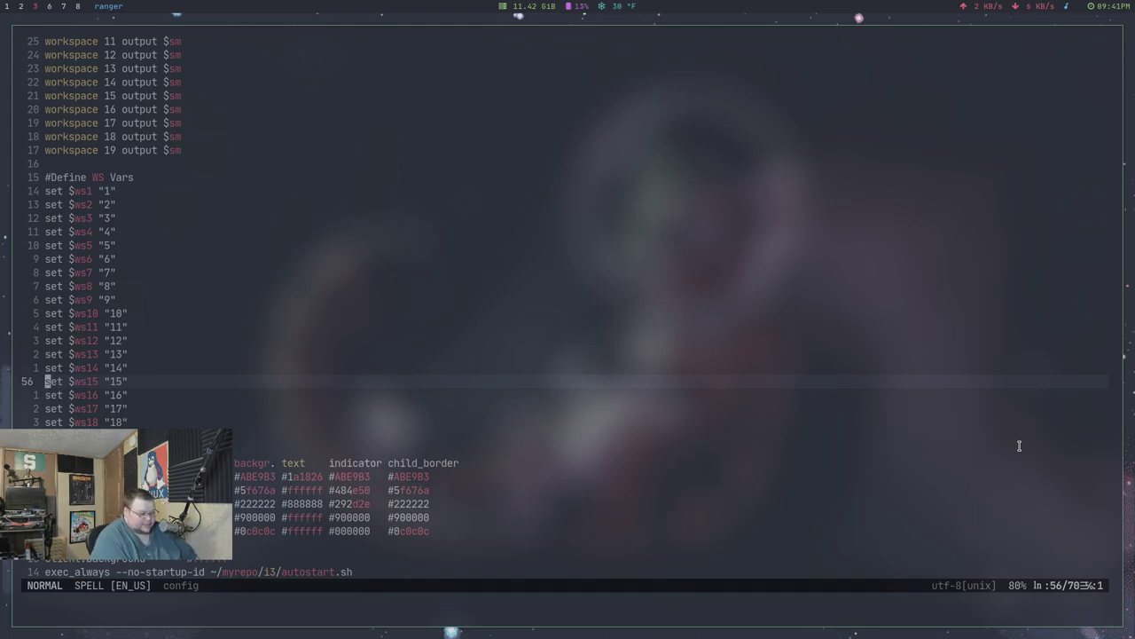
# Go back up to the bindsym lines and examine the stacking, tabbed and toggle split layout bindings
pyautogui.press('k')
pyautogui.press('k')
pyautogui.press('k')
pyautogui.press('k')
pyautogui.press('k')
pyautogui.press('k')
pyautogui.press('k')
pyautogui.press('k')
pyautogui.press('k')
pyautogui.press('k')
pyautogui.press('k')
pyautogui.press('k')
pyautogui.press('k')
pyautogui.press('k')
pyautogui.press('k')
pyautogui.press('k')
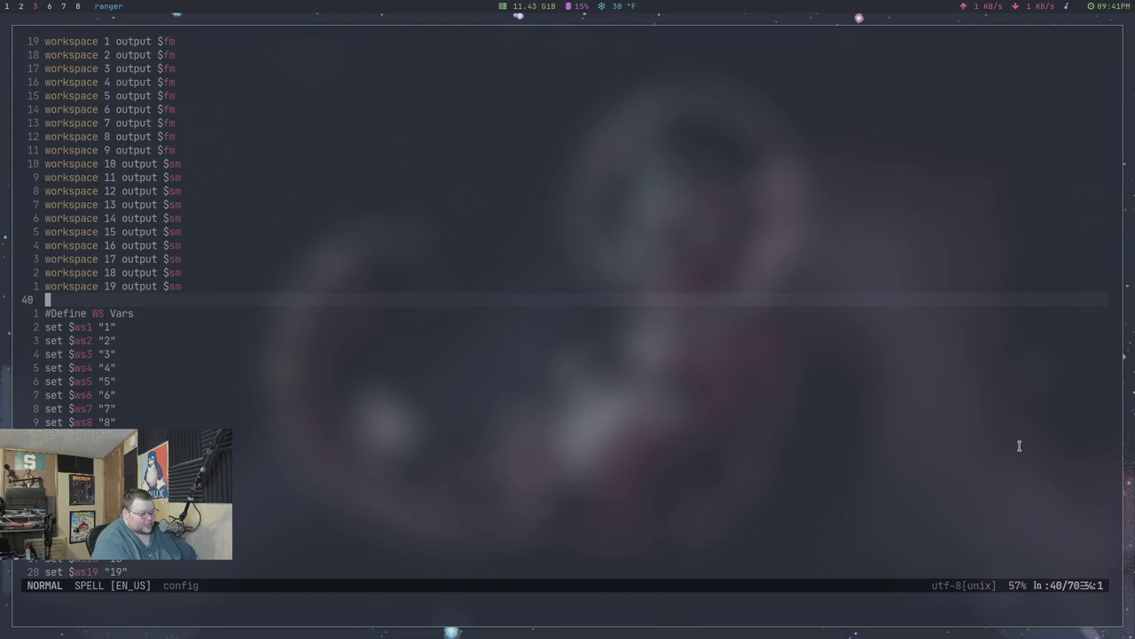
pyautogui.press('k')
pyautogui.press('k')
pyautogui.press('k')
pyautogui.press('k')
pyautogui.press('k')
pyautogui.press('k')
pyautogui.press('k')
pyautogui.press('k')
pyautogui.press('k')
pyautogui.press('k')
pyautogui.press('k')
pyautogui.press('k')
pyautogui.press('k')
pyautogui.press('k')
pyautogui.press('k')
pyautogui.press('k')
pyautogui.press('k')
pyautogui.press('k')
pyautogui.press('k')
pyautogui.press('k')
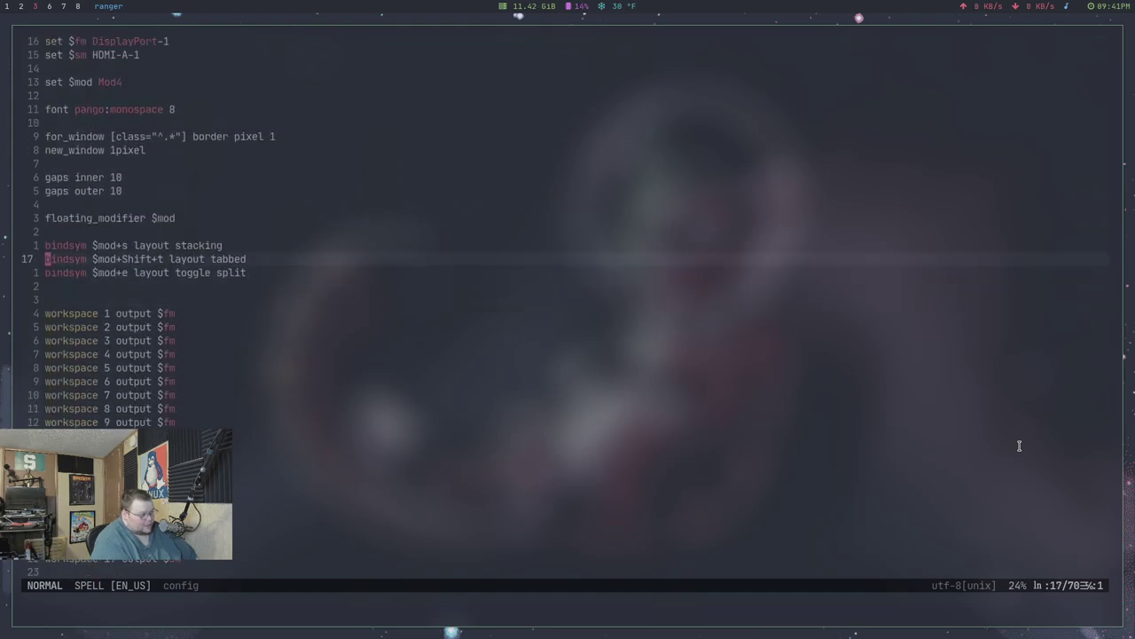
pyautogui.press('j')
pyautogui.press('k')
pyautogui.press('k')
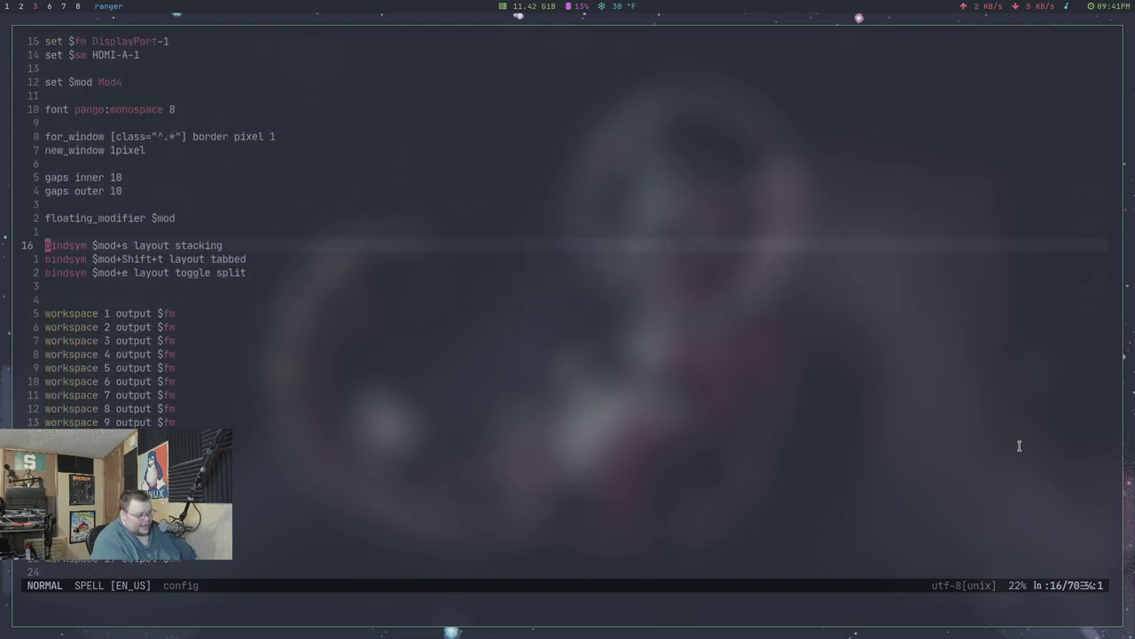
pyautogui.press('j')
pyautogui.press('j')
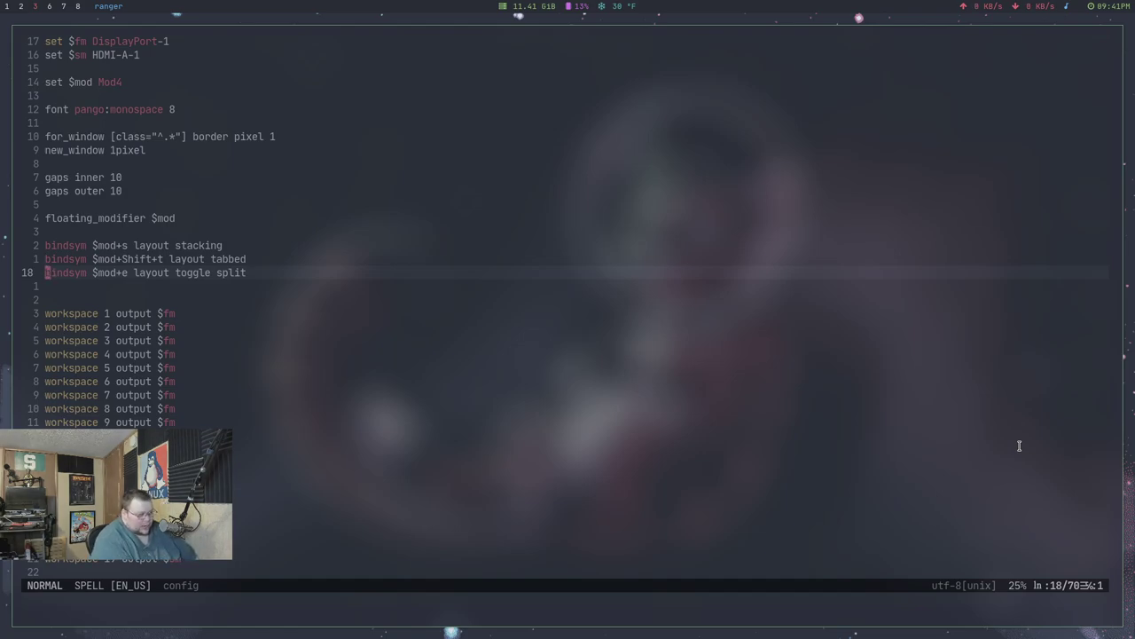
pyautogui.press('k')
pyautogui.press('j')
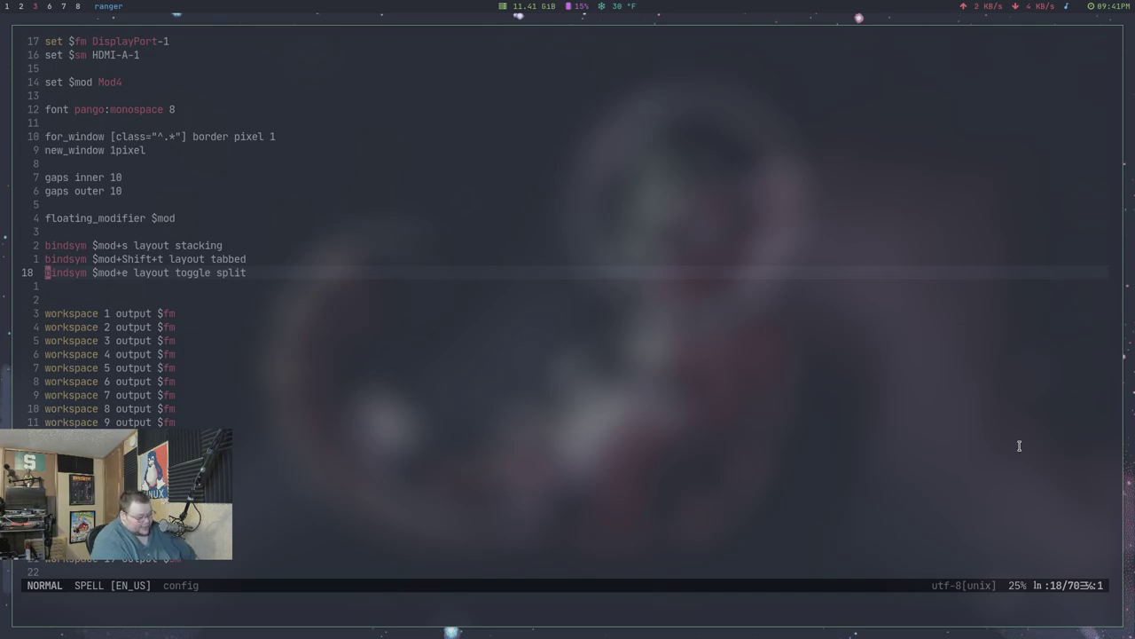
pyautogui.press('j')
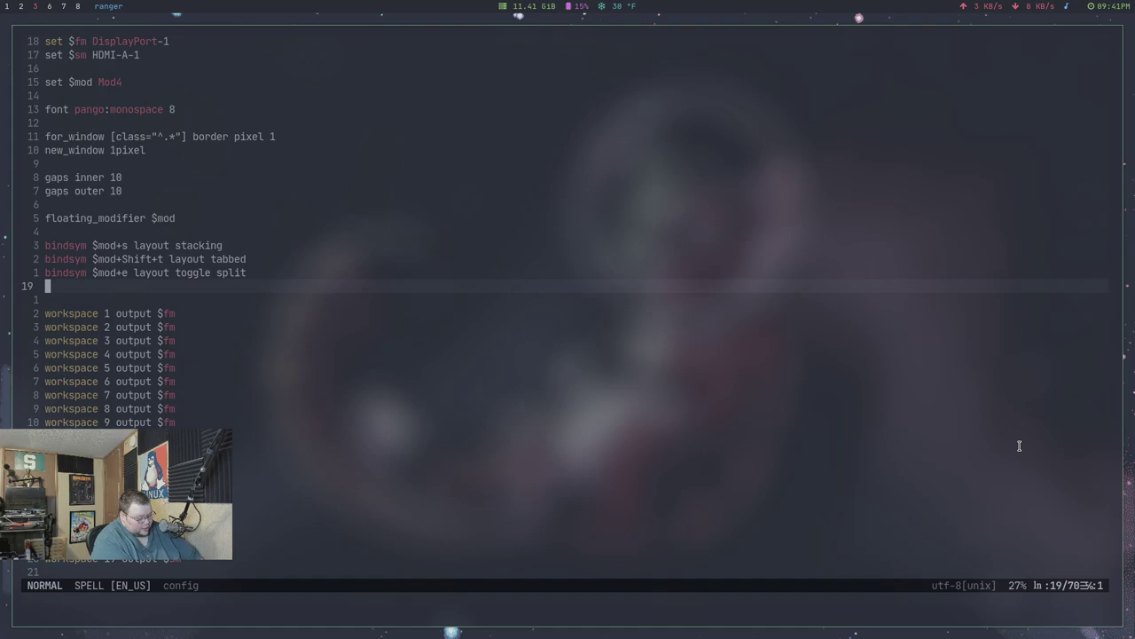
# Go to the autostart.sh line at the end of the config and quit the file
pyautogui.hotkey('shift', 'g')
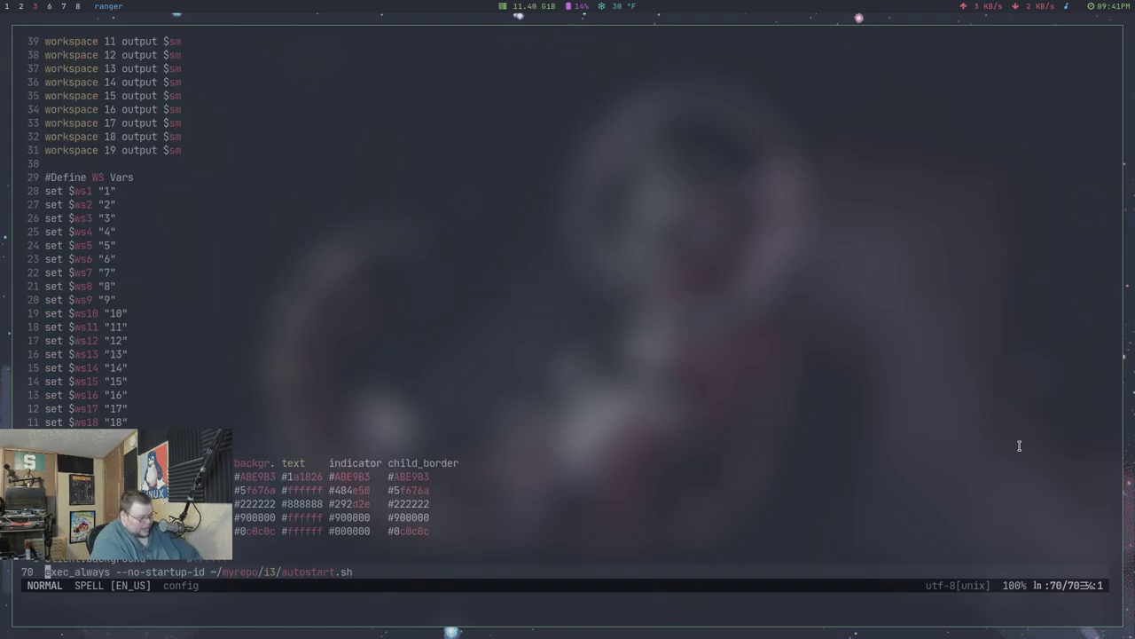
pyautogui.write(':q')
pyautogui.press('Return')
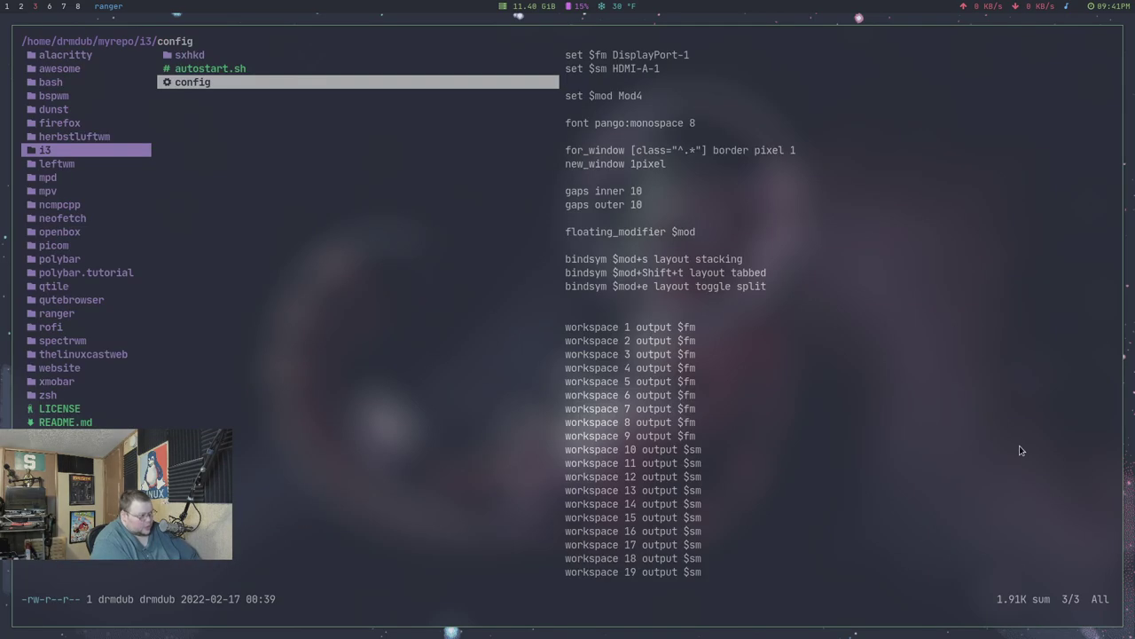
# Open autostart.sh from the i3 folder and review its startup commands down to the sxhkd section
pyautogui.press('k')
pyautogui.press('l')
pyautogui.press('j')
pyautogui.press('j')
pyautogui.press('j')
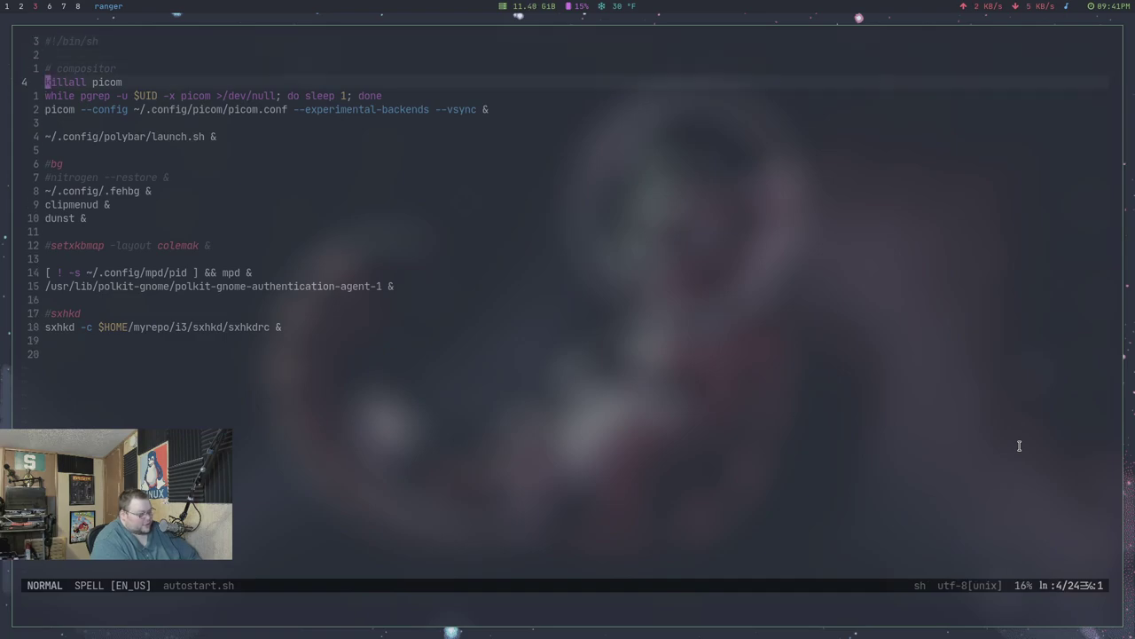
pyautogui.press('j')
pyautogui.press('j')
pyautogui.press('j')
pyautogui.press('j')
pyautogui.press('j')
pyautogui.press('j')
pyautogui.press('j')
pyautogui.press('j')
pyautogui.press('j')
pyautogui.press('j')
pyautogui.press('j')
pyautogui.press('j')
pyautogui.press('j')
pyautogui.press('j')
pyautogui.press('j')
pyautogui.press('j')
pyautogui.press('j')
pyautogui.press('j')
pyautogui.press('j')
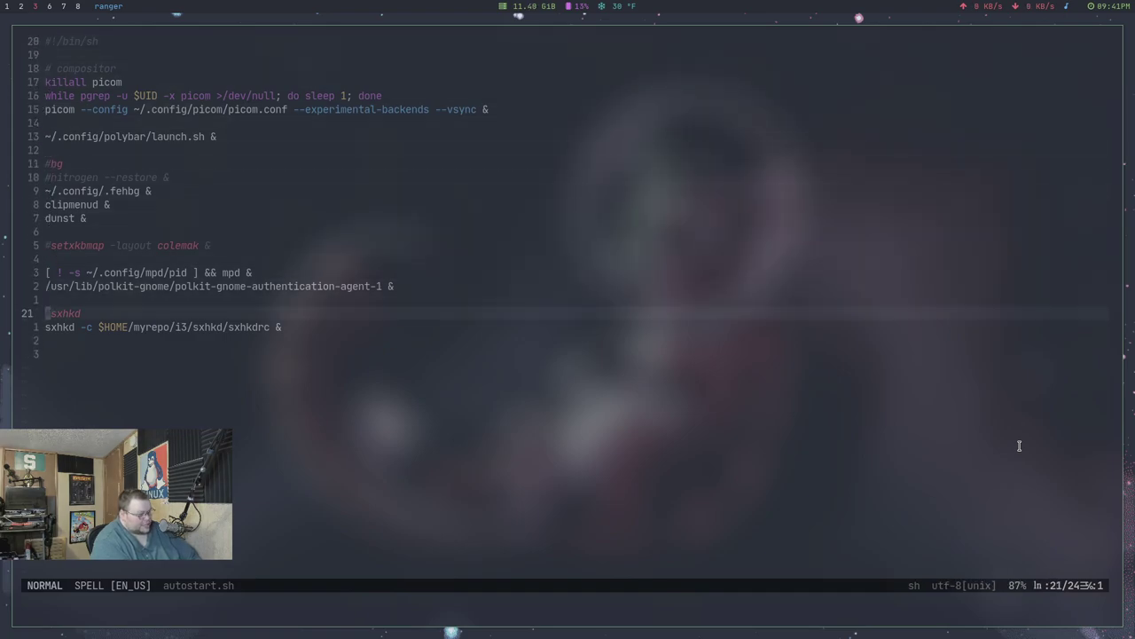
# Open the sxhkdrc file from its path in the sxhkd startup line of autostart.sh
pyautogui.press('k')
pyautogui.press('l')
pyautogui.press('l')
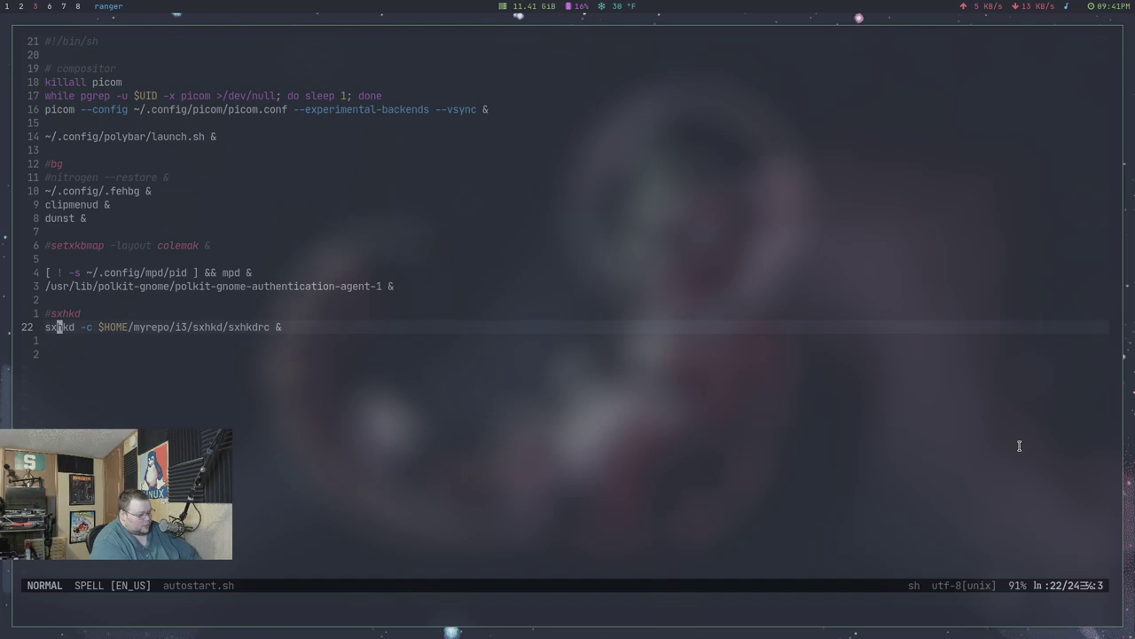
pyautogui.press('w')
pyautogui.press('w')
pyautogui.press('w')
pyautogui.press('g')
pyautogui.press('f')
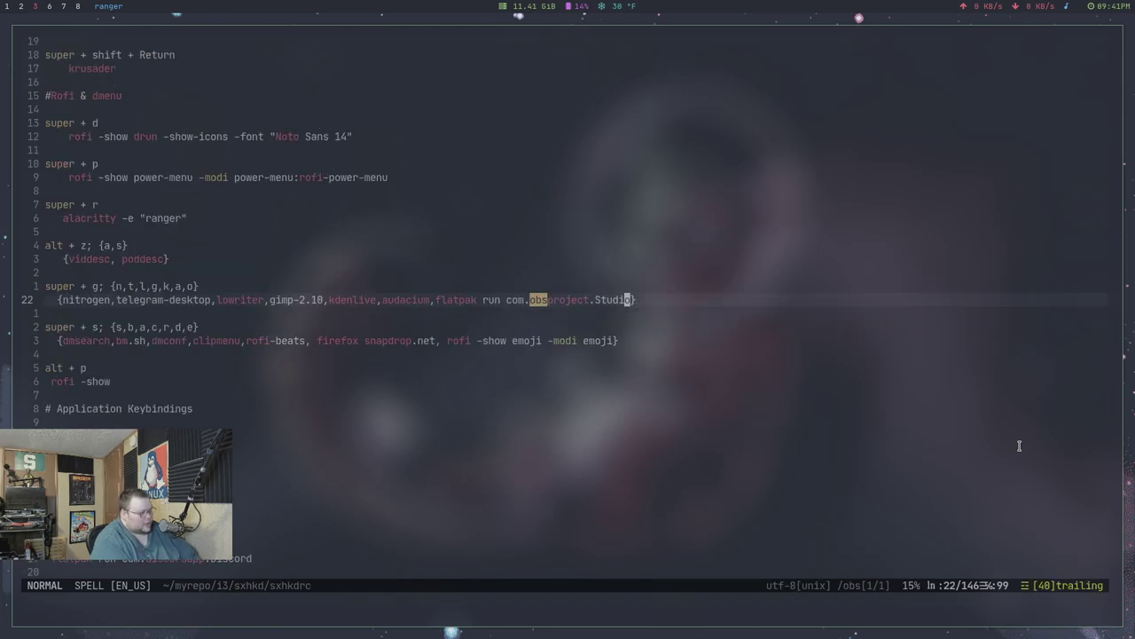
# Go back up in sxhkdrc to the Rofi & dmenu heading above the super + d binding
pyautogui.press('k')
pyautogui.press('k')
pyautogui.press('k')
pyautogui.press('k')
pyautogui.press('k')
pyautogui.press('k')
pyautogui.press('k')
pyautogui.press('k')
pyautogui.press('k')
pyautogui.press('k')
pyautogui.press('k')
pyautogui.press('k')
pyautogui.press('k')
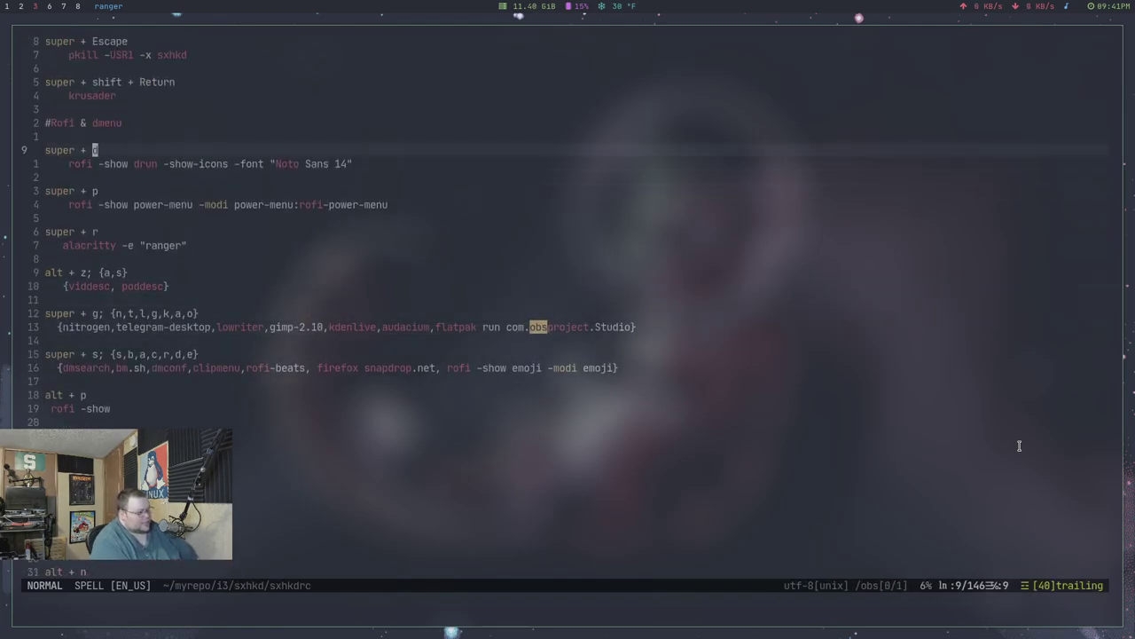
pyautogui.press('k')
pyautogui.press('k')
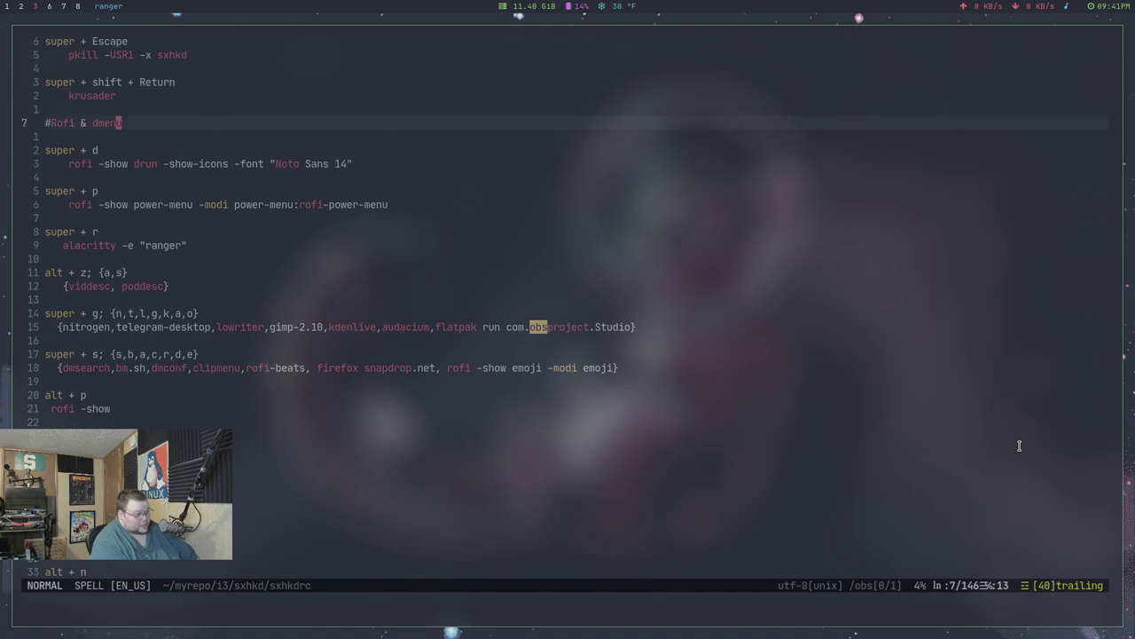
# Review the Rofi & dmenu bindings from super + d down through the super + g and super + s key chords
pyautogui.press('j')
pyautogui.press('j')
pyautogui.press('j')
pyautogui.press('j')
pyautogui.press('j')
pyautogui.press('j')
pyautogui.press('j')
pyautogui.press('j')
pyautogui.press('j')
pyautogui.press('j')
pyautogui.press('j')
pyautogui.press('j')
pyautogui.press('j')
pyautogui.press('j')
pyautogui.press('j')
pyautogui.press('k')
pyautogui.press('k')
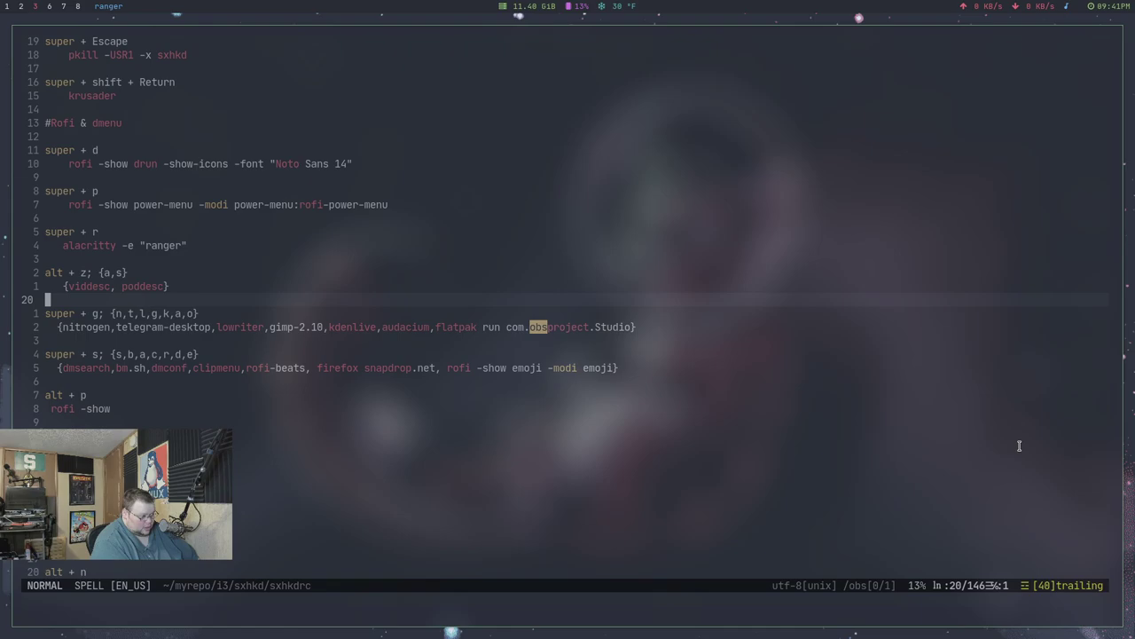
pyautogui.press('j')
pyautogui.press('j')
pyautogui.press('j')
pyautogui.press('j')
pyautogui.press('j')
pyautogui.press('j')
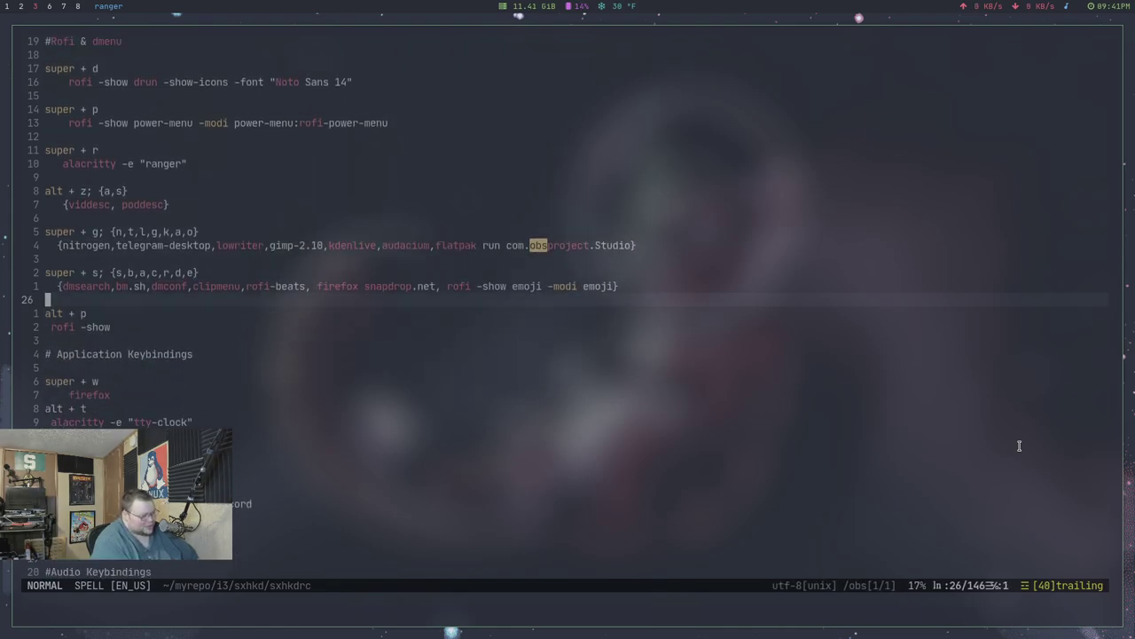
# Examine the alt + p binding and the Application Keybindings section down to the todoist entry
pyautogui.press('j')
pyautogui.press('$')
pyautogui.press('j')
pyautogui.press('j')
pyautogui.press('j')
pyautogui.press('j')
pyautogui.press('j')
pyautogui.press('j')
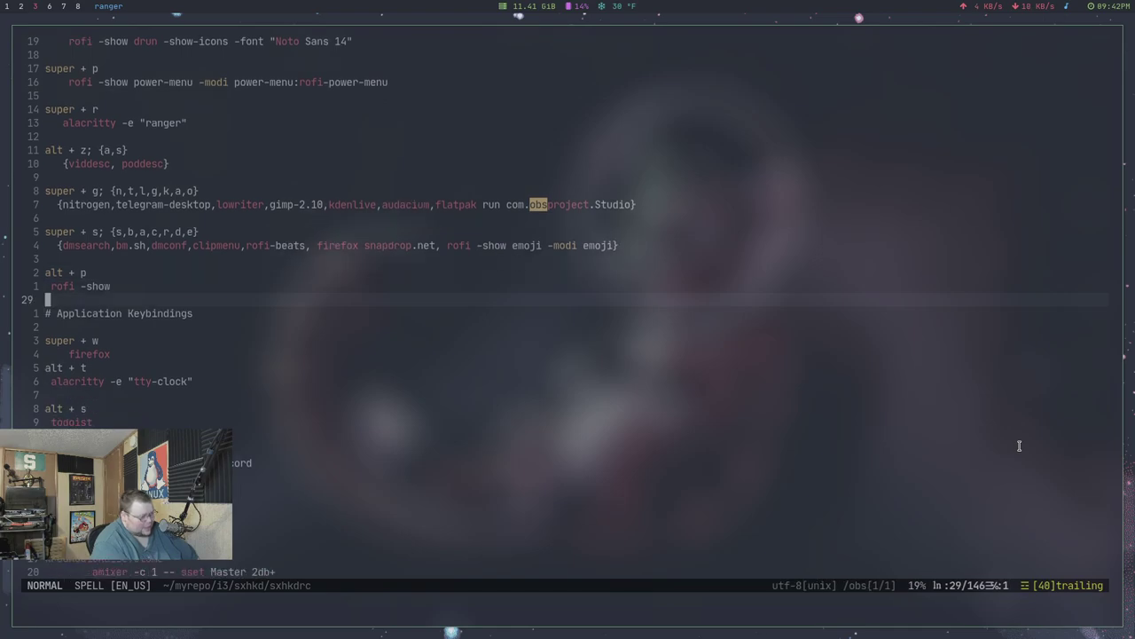
pyautogui.press('j')
pyautogui.press('j')
pyautogui.press('j')
pyautogui.press('j')
pyautogui.press('j')
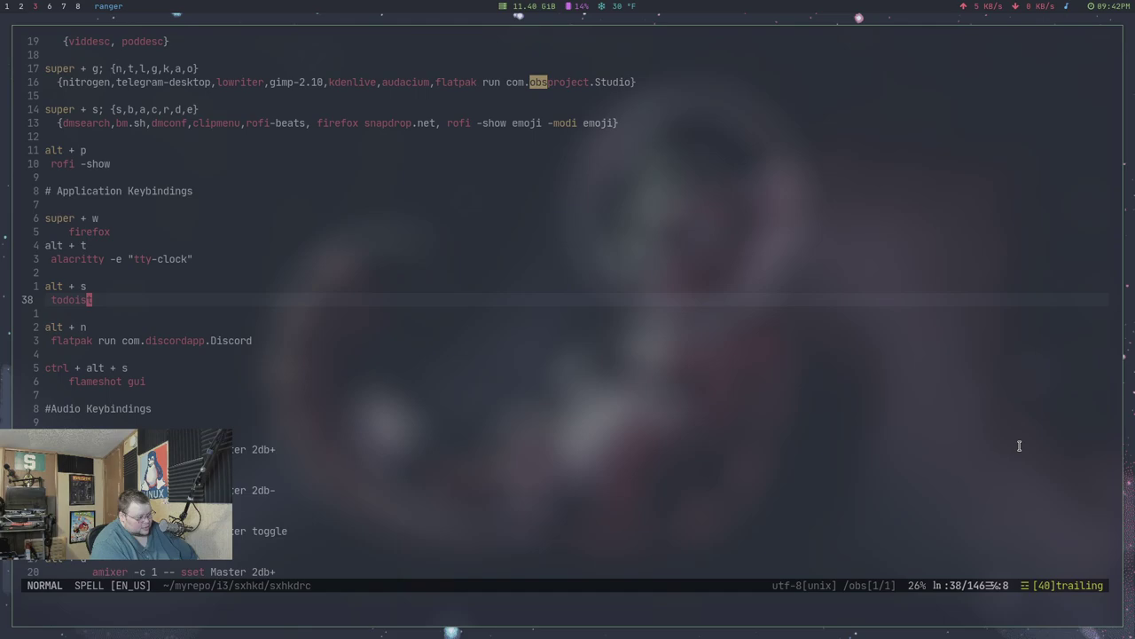
# Look through the remaining application shortcuts and the Audio Keybindings section with its amixer and playerctl commands
pyautogui.press('j')
pyautogui.press('j')
pyautogui.press('j')
pyautogui.press('j')
pyautogui.press('j')
pyautogui.press('j')
pyautogui.press('j')
pyautogui.press('j')
pyautogui.press('j')
pyautogui.press('j')
pyautogui.press('j')
pyautogui.press('j')
pyautogui.press('j')
pyautogui.press('j')
pyautogui.press('j')
pyautogui.press('j')
pyautogui.press('j')
pyautogui.press('j')
pyautogui.press('j')
pyautogui.press('j')
pyautogui.press('j')
pyautogui.press('j')
pyautogui.press('j')
pyautogui.press('j')
pyautogui.press('j')
pyautogui.press('j')
pyautogui.press('j')
pyautogui.press('j')
pyautogui.press('j')
pyautogui.press('j')
pyautogui.press('j')
pyautogui.press('j')
pyautogui.press('j')
pyautogui.press('j')
pyautogui.press('j')
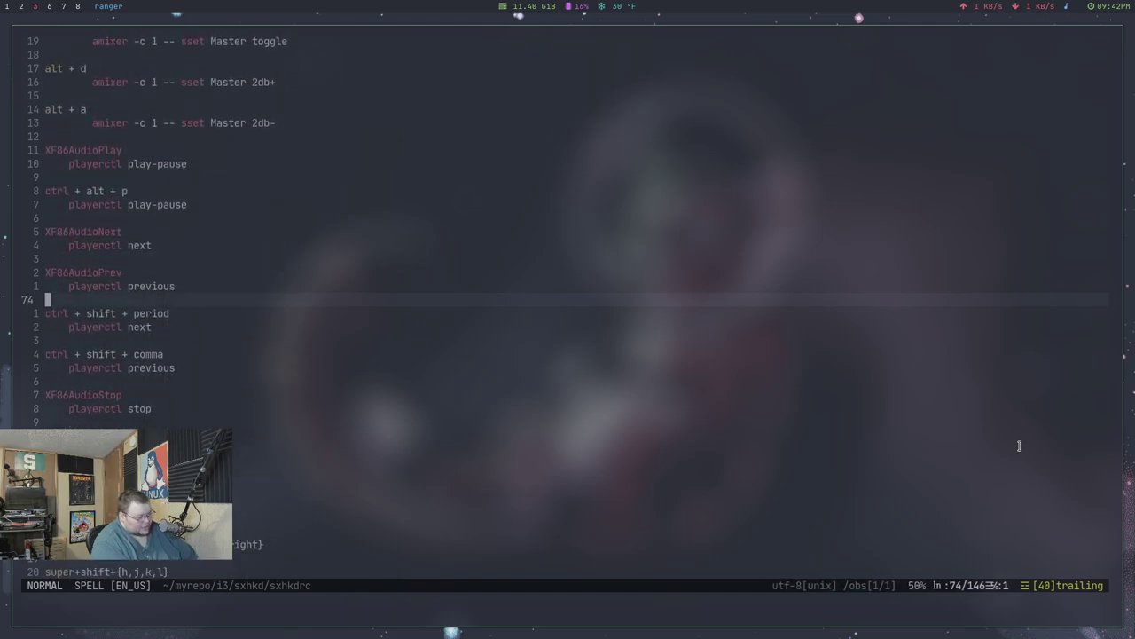
# Skim past the i3 specific keybindings to the end of the workspaces section
pyautogui.press('j')
pyautogui.press('j')
pyautogui.press('j')
pyautogui.press('j')
pyautogui.press('j')
pyautogui.press('j')
pyautogui.press('j')
pyautogui.press('j')
pyautogui.press('j')
pyautogui.press('j')
pyautogui.press('j')
pyautogui.press('j')
pyautogui.press('j')
pyautogui.press('j')
pyautogui.press('j')
pyautogui.press('j')
pyautogui.press('j')
pyautogui.press('j')
pyautogui.press('j')
pyautogui.press('j')
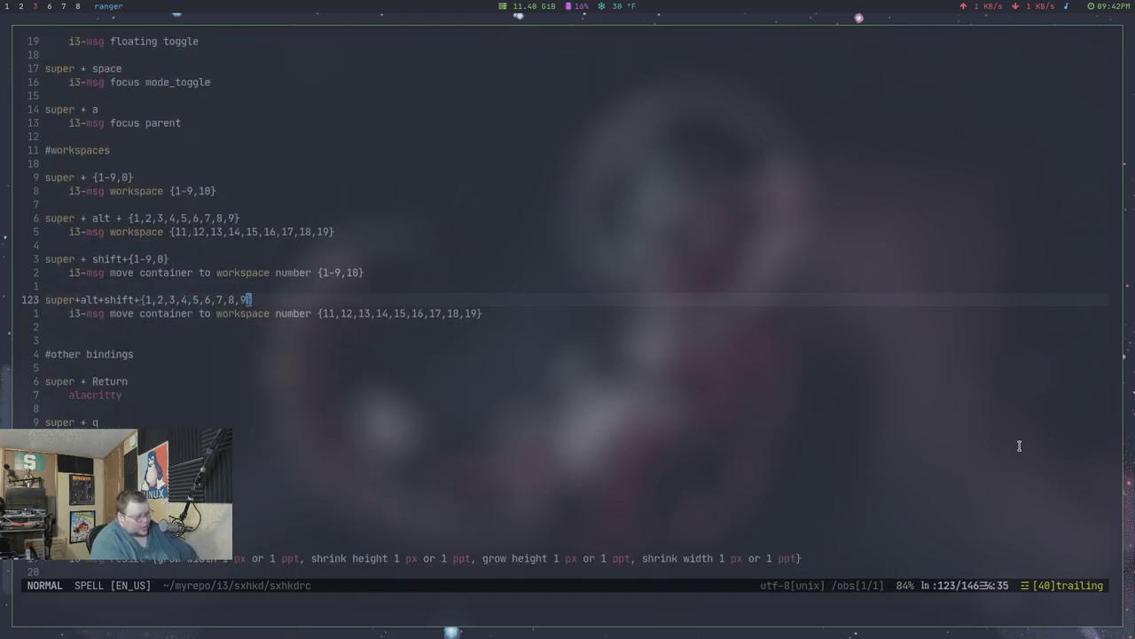
pyautogui.press('j')
pyautogui.press('j')
pyautogui.press('j')
# Return to the movement heading at the start of the i3 Specific Keybindings section
pyautogui.press('k')
pyautogui.press('k')
pyautogui.press('k')
pyautogui.press('k')
pyautogui.press('k')
pyautogui.press('k')
pyautogui.press('k')
pyautogui.press('k')
pyautogui.press('k')
pyautogui.press('k')
pyautogui.press('k')
pyautogui.press('k')
pyautogui.press('k')
pyautogui.press('k')
pyautogui.press('k')
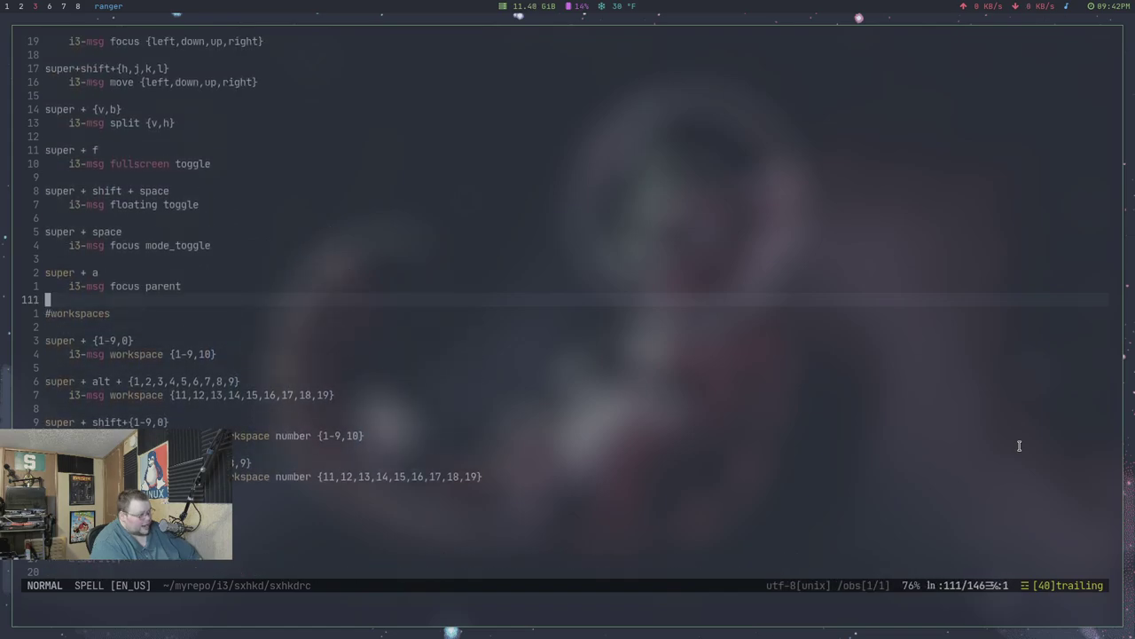
pyautogui.press('k')
pyautogui.press('k')
pyautogui.press('k')
pyautogui.press('k')
pyautogui.press('k')
pyautogui.press('k')
pyautogui.press('k')
pyautogui.press('k')
pyautogui.press('k')
pyautogui.press('k')
pyautogui.press('k')
pyautogui.press('k')
pyautogui.press('k')
pyautogui.press('k')
pyautogui.press('k')
pyautogui.press('k')
pyautogui.press('k')
pyautogui.press('k')
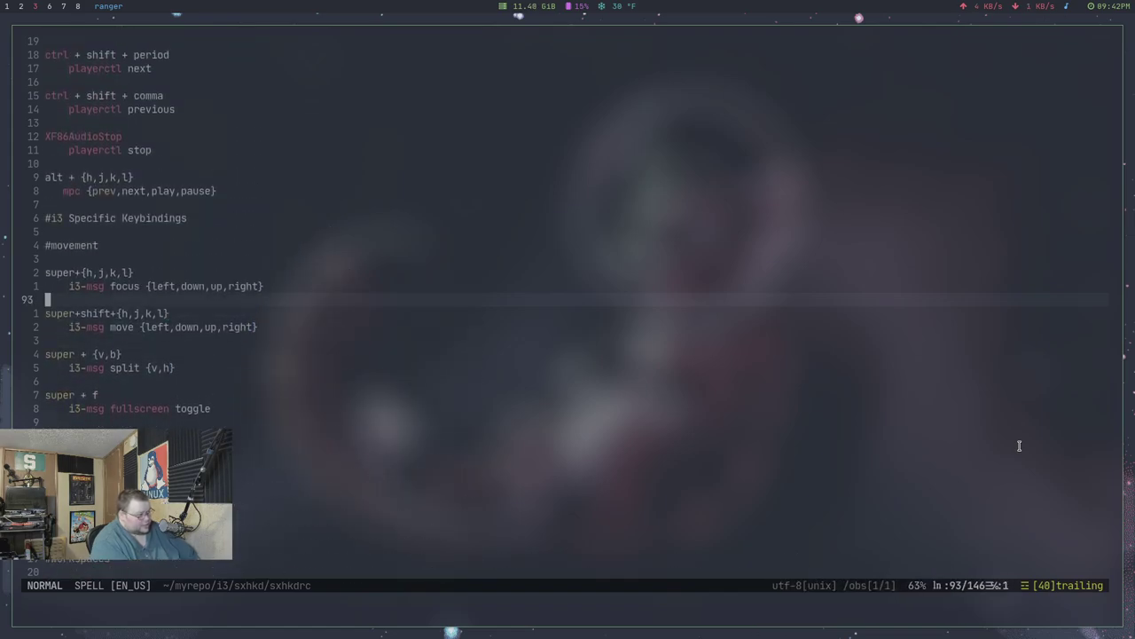
pyautogui.press('k')
pyautogui.press('k')
pyautogui.press('k')
pyautogui.press('k')
pyautogui.press('$')
# Examine the i3-msg movement bindings line by line, from focus and move through split and the toggle commands
pyautogui.press('j')
pyautogui.press('j')
pyautogui.press('j')
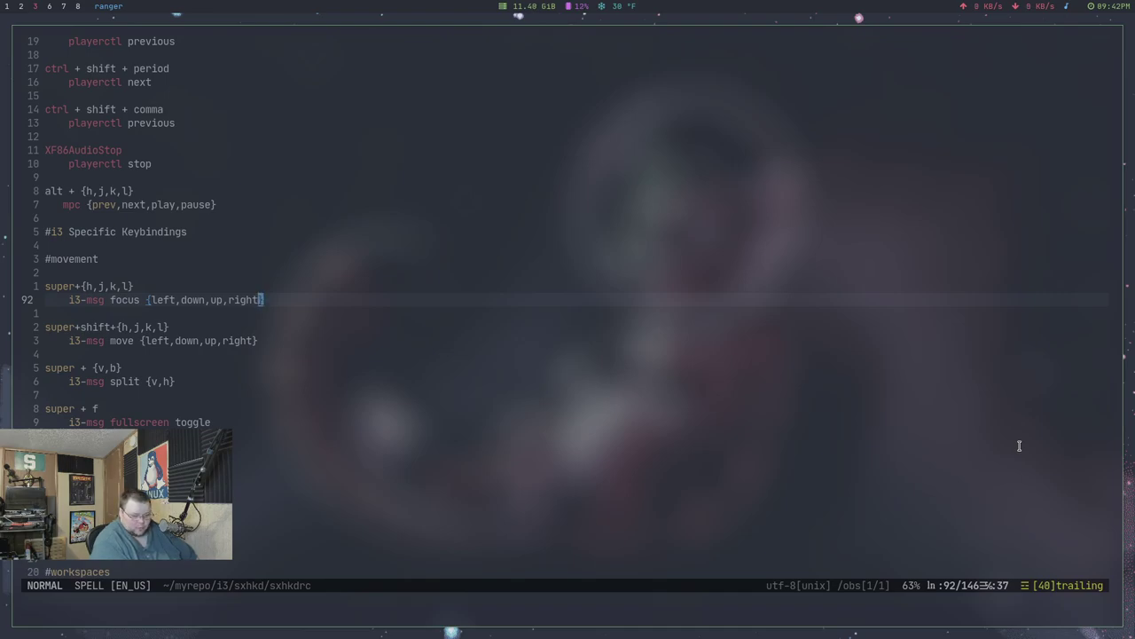
pyautogui.press('j')
pyautogui.press('j')
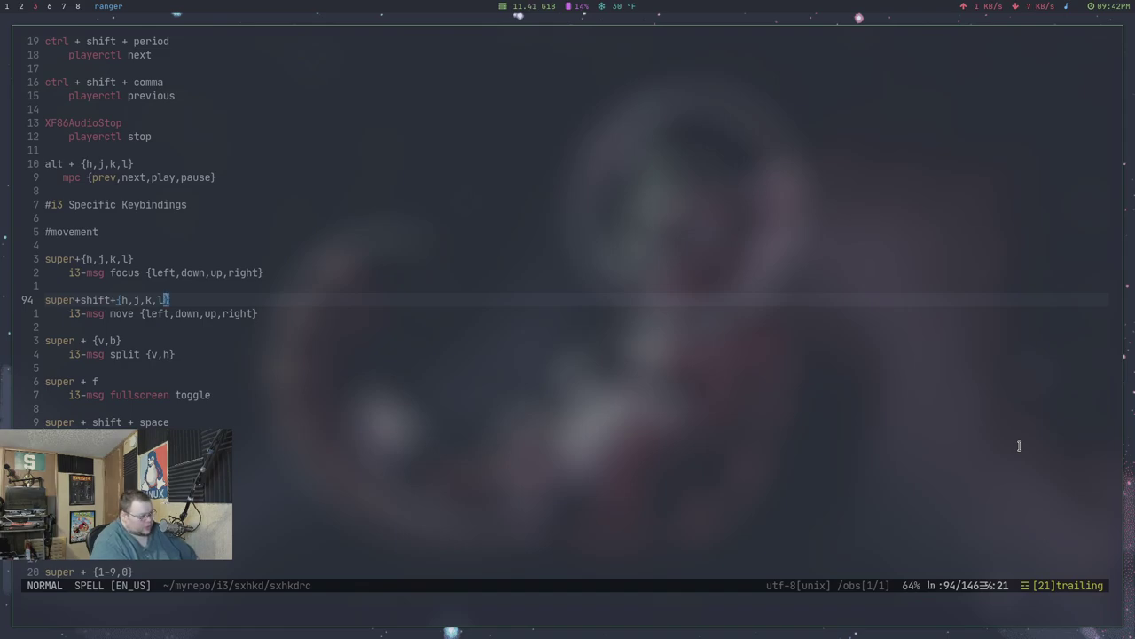
pyautogui.press('j')
pyautogui.press('j')
pyautogui.press('j')
pyautogui.press('j')
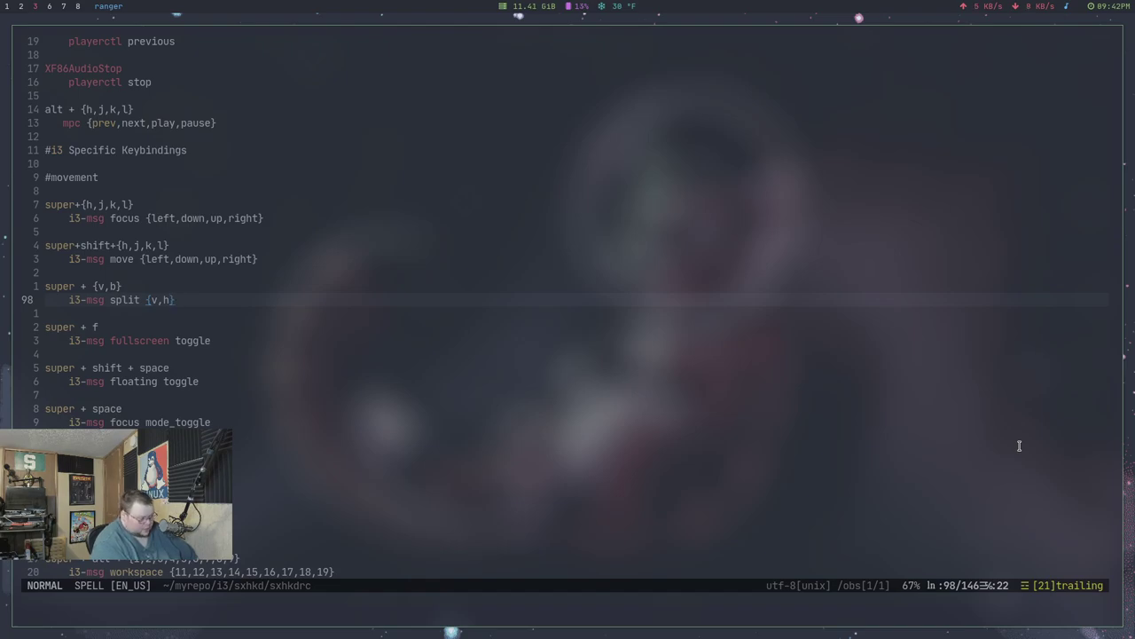
pyautogui.press('j')
pyautogui.press('j')
pyautogui.press('j')
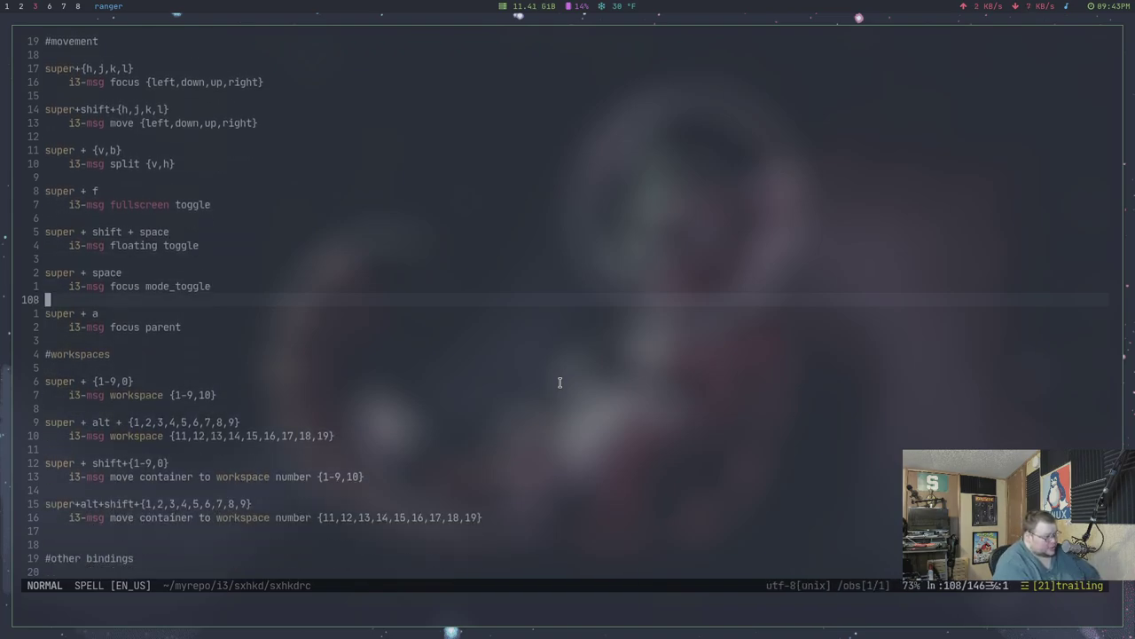
# Go to the end of the super + alt + {1,2,3,4,5,6,7,8,9} line in the workspaces section to examine the workspace-switching bindings
pyautogui.press('$')
pyautogui.press('j')
pyautogui.press('j')
pyautogui.press('j')
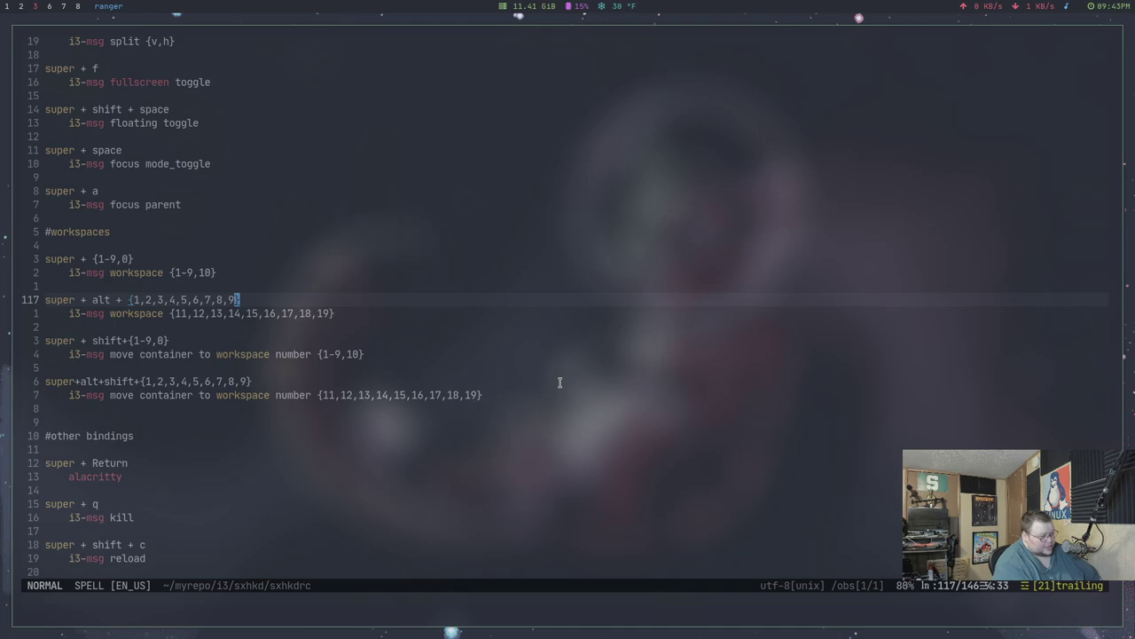